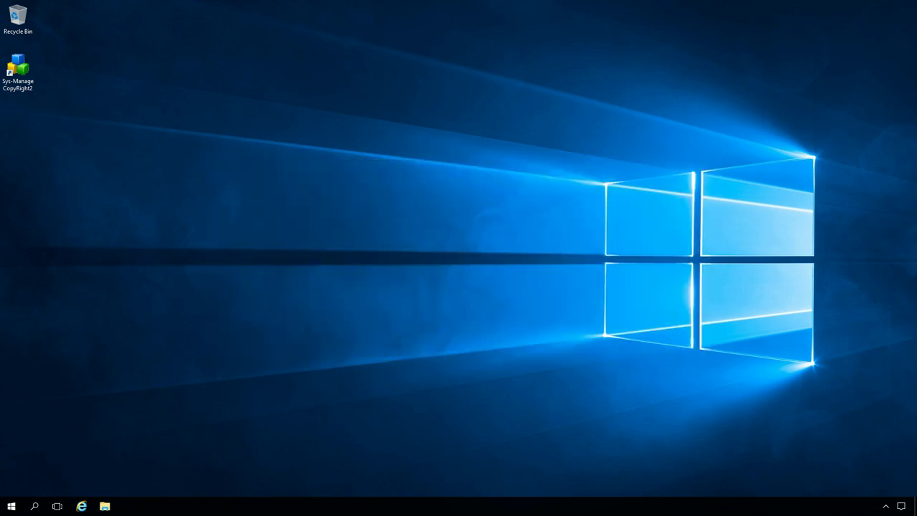
# Launch CopyRight2 and connect the scheduler to the local WIN2K16 instance
pyautogui.doubleClick(19, 78)
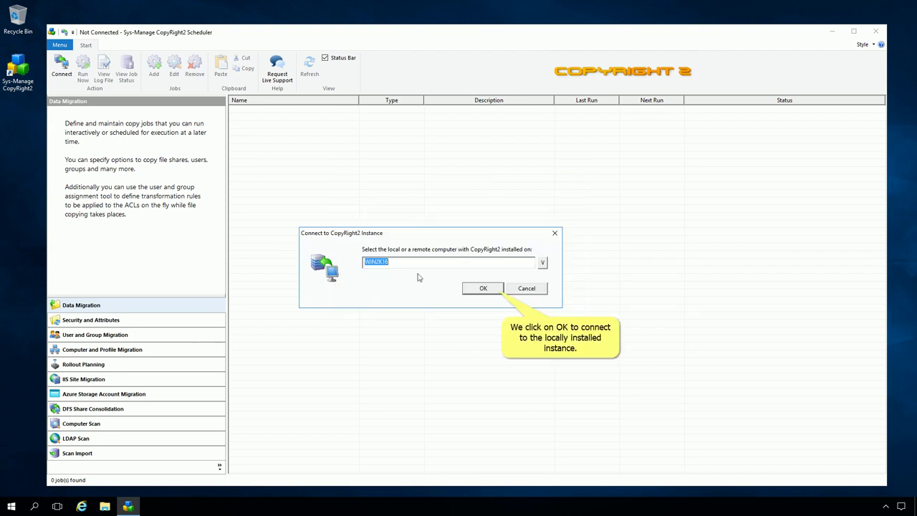
pyautogui.click(482, 289)
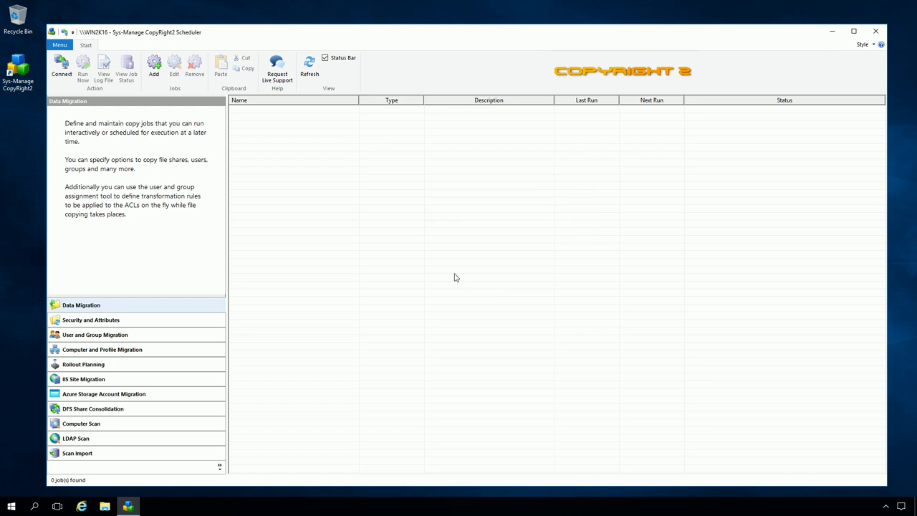
# In Options, make a CPM$ file share on WIN2K16.domaind.com the computer connection point
pyautogui.click(60, 45)
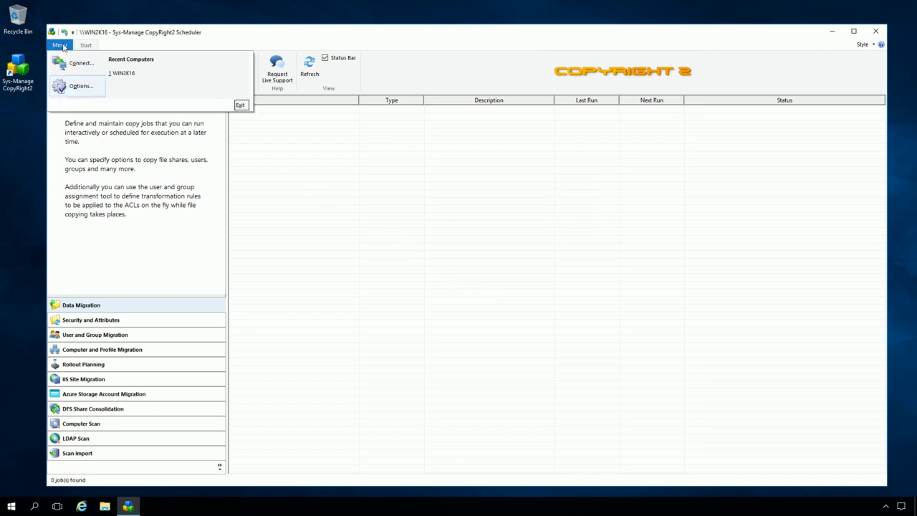
pyautogui.click(77, 87)
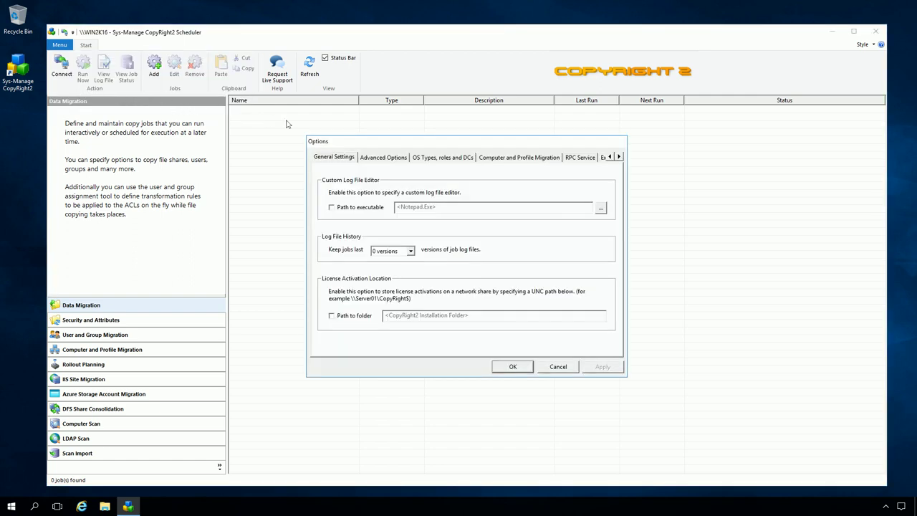
pyautogui.click(517, 157)
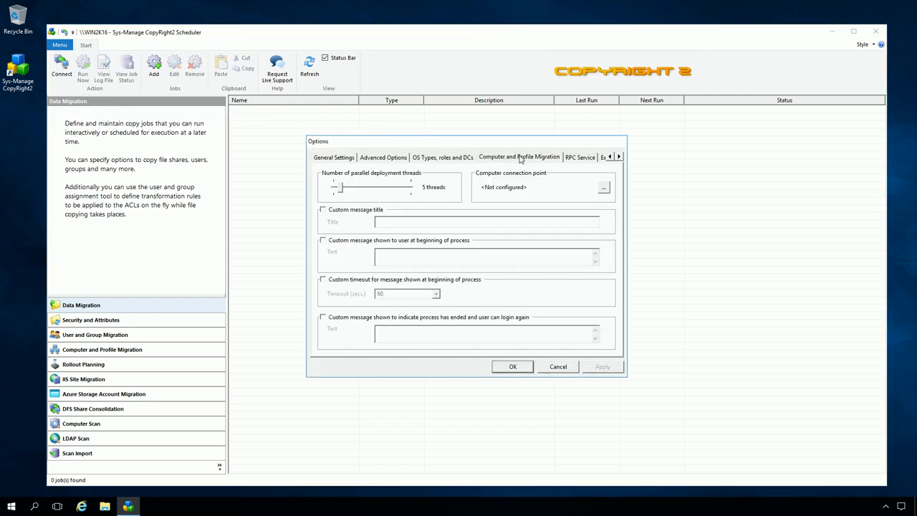
pyautogui.click(603, 189)
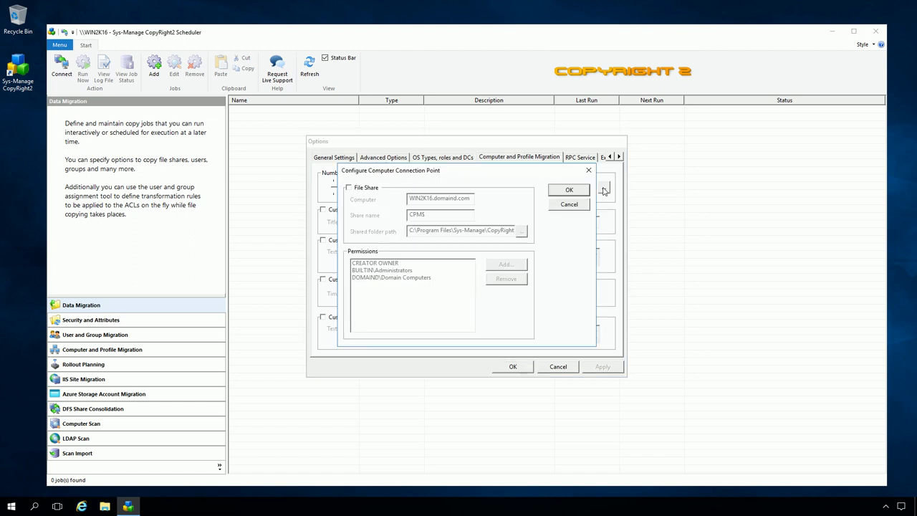
pyautogui.click(349, 188)
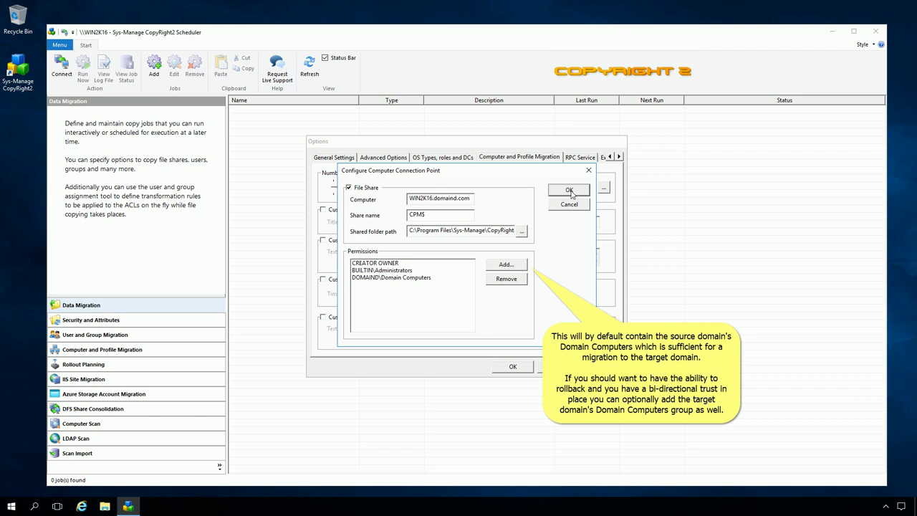
pyautogui.click(569, 191)
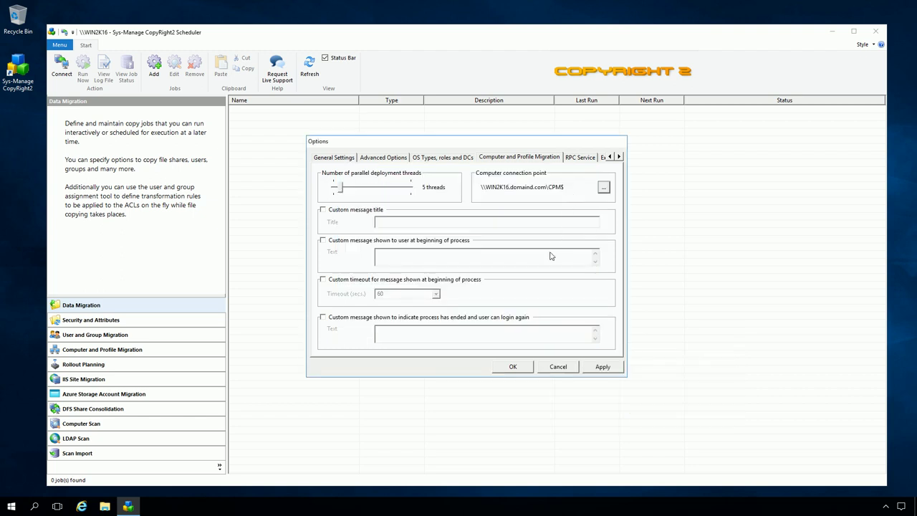
pyautogui.click(512, 368)
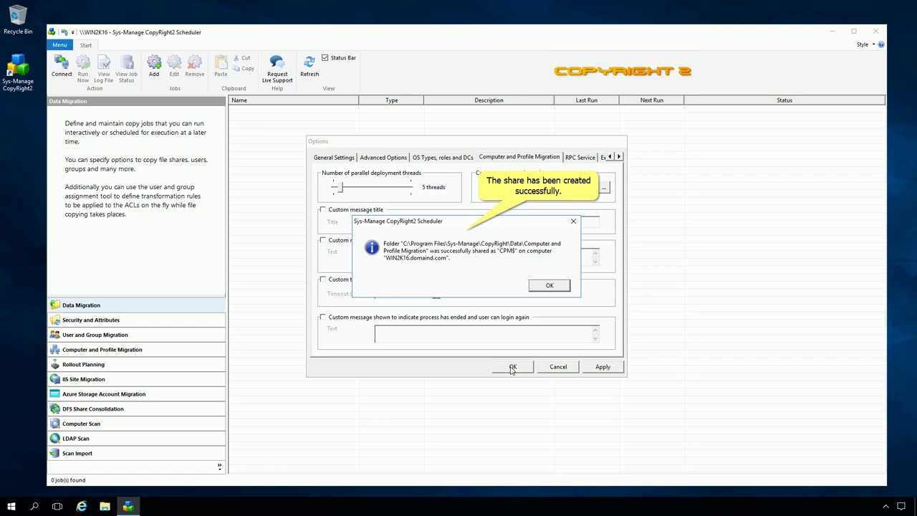
pyautogui.click(547, 287)
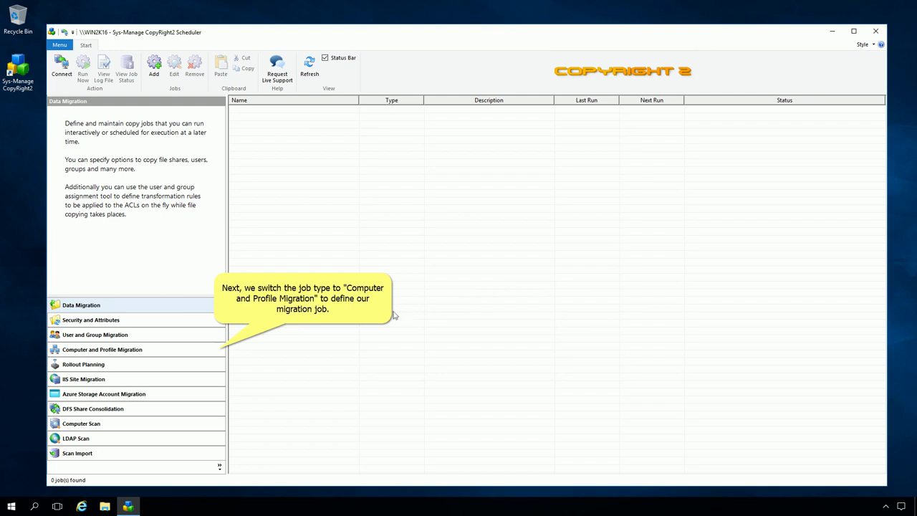
# Add a new Computer and Profile Migration job named 'Computer Migration'
pyautogui.click(168, 351)
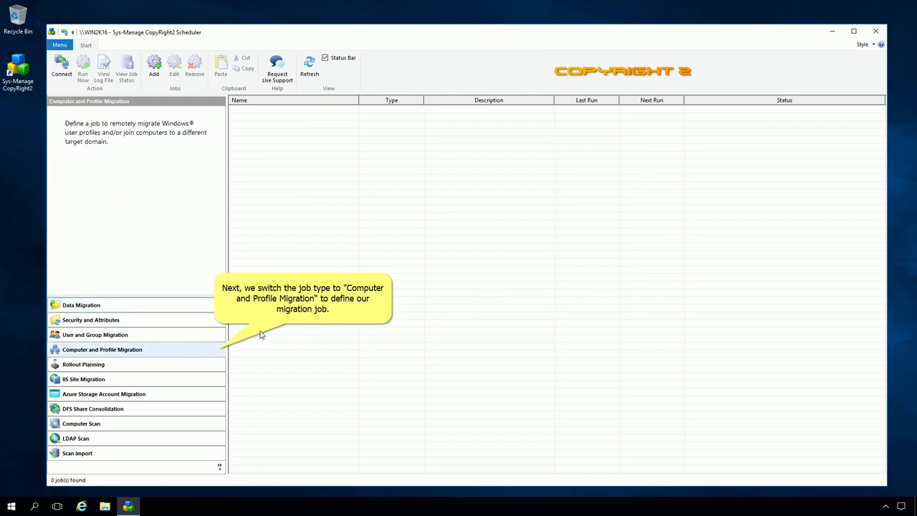
pyautogui.hotkey('shift', 'F10')
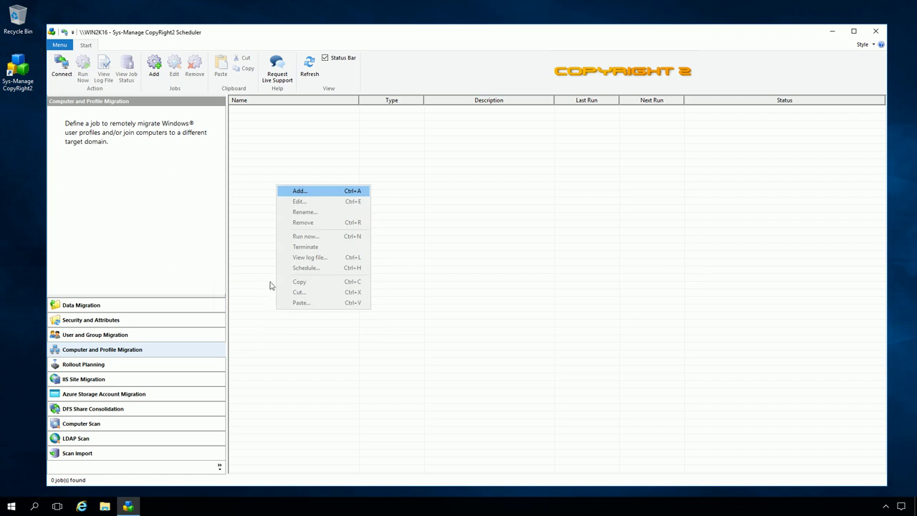
pyautogui.click(288, 194)
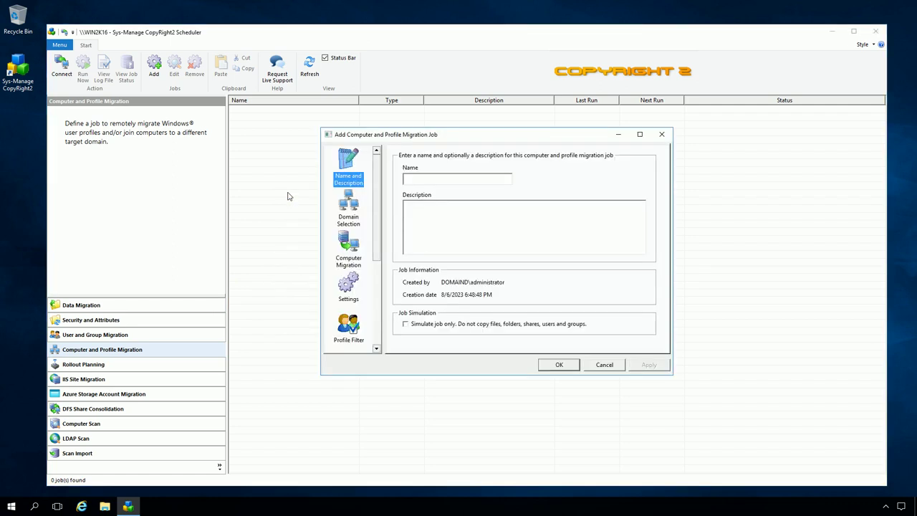
pyautogui.write('Computer Migration')
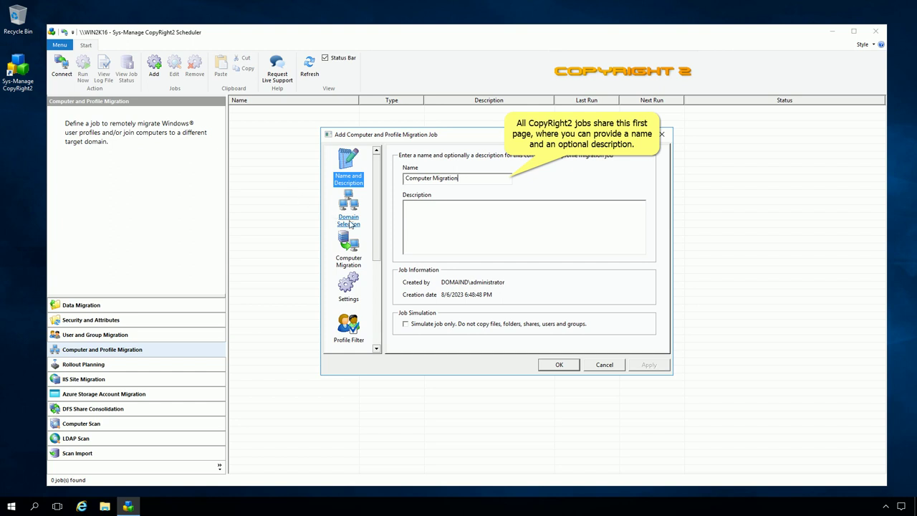
pyautogui.click(349, 222)
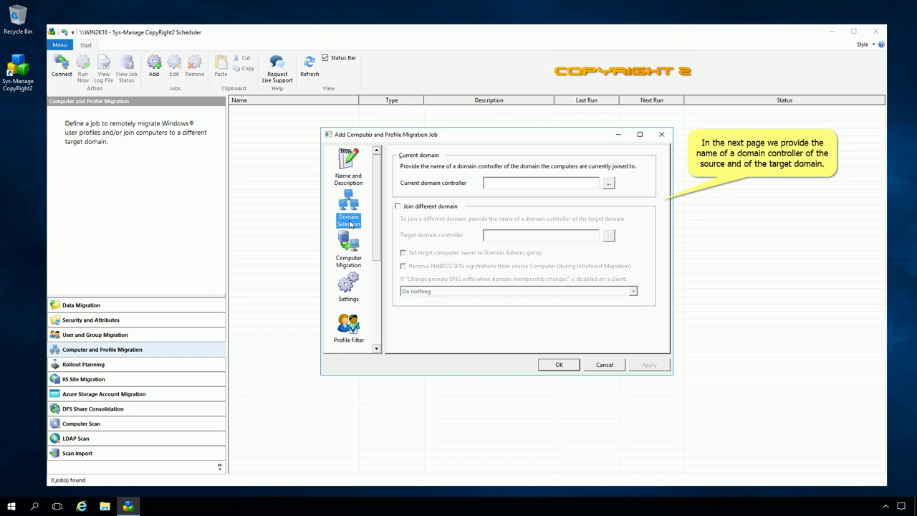
# Set current domain controller win2k16 and target win2k22, enabling Join different domain
pyautogui.click(489, 183)
pyautogui.write('win2k16')
pyautogui.click(398, 206)
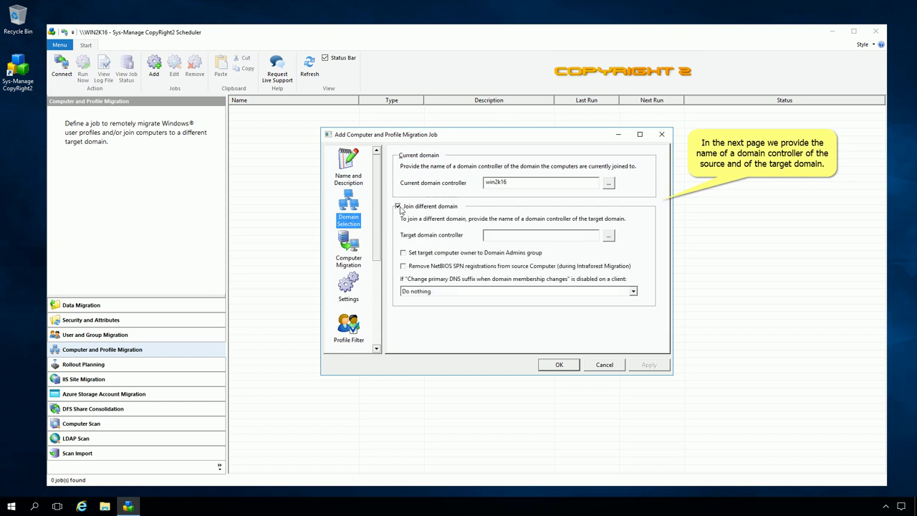
pyautogui.click(488, 238)
pyautogui.write('win2k22')
# Select WIN10 for migration, turn on Migrate Profiles, and save the job
pyautogui.click(352, 262)
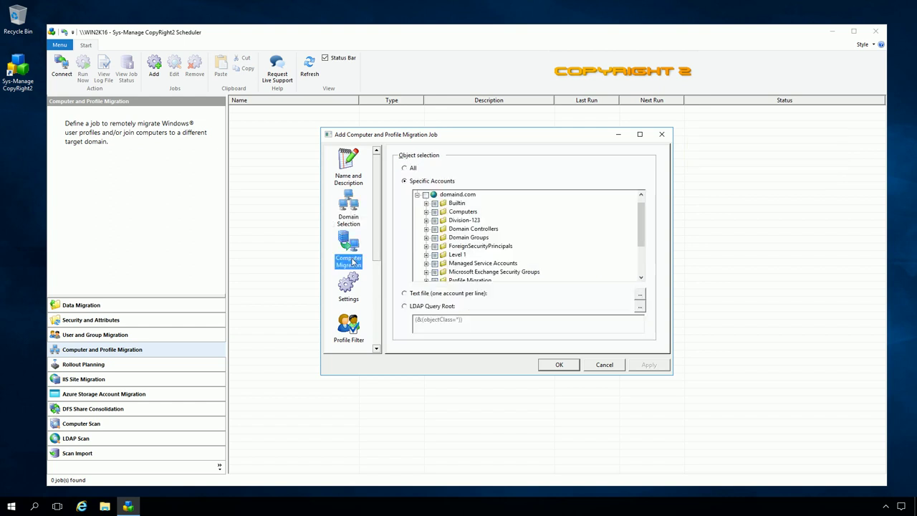
pyautogui.click(425, 212)
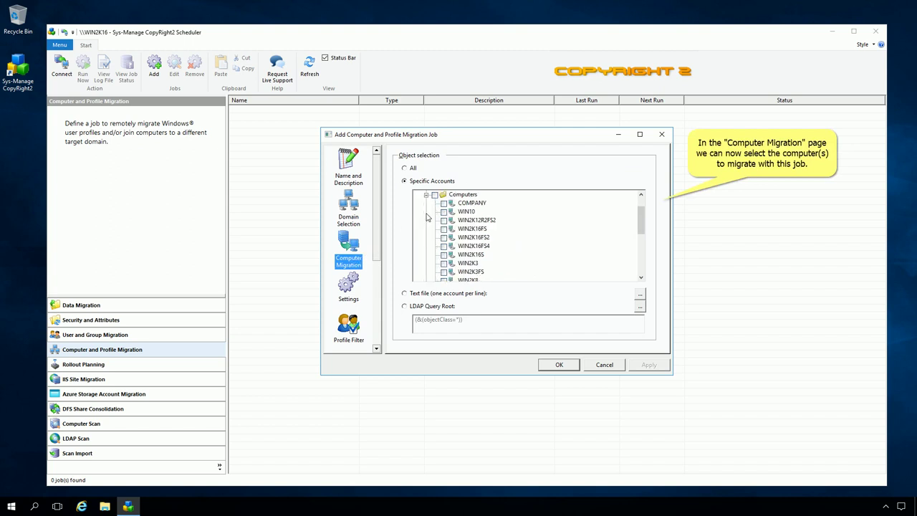
pyautogui.click(443, 212)
pyautogui.click(348, 287)
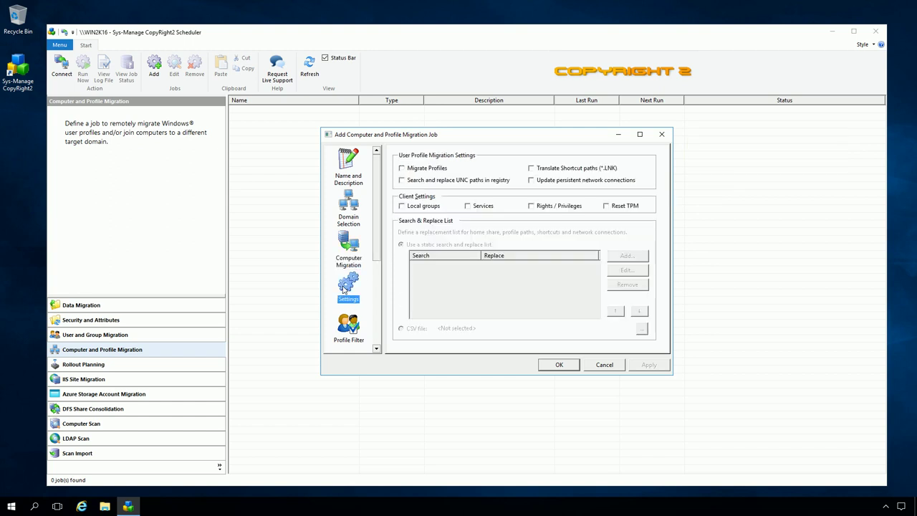
pyautogui.click(401, 168)
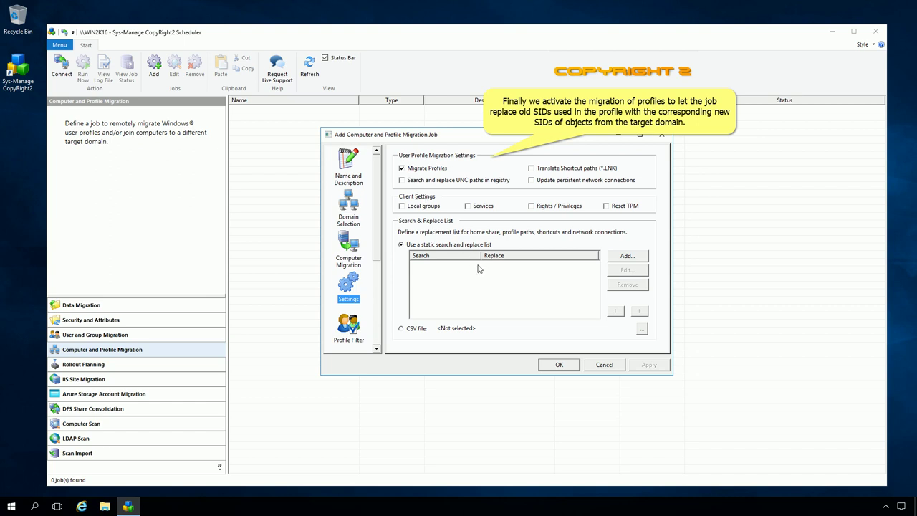
pyautogui.click(558, 365)
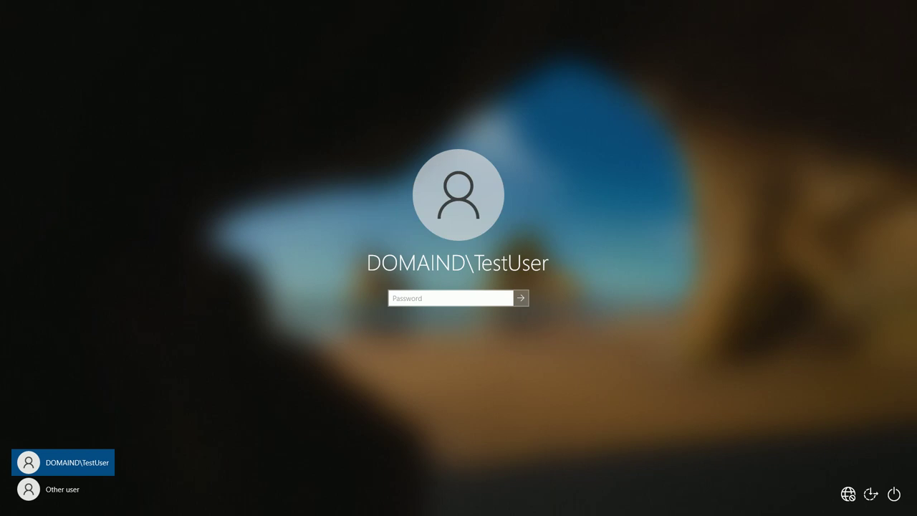
# Sign in to the Windows 10 client with the domain test user's password
pyautogui.write('Passwo')
pyautogui.press('Return')
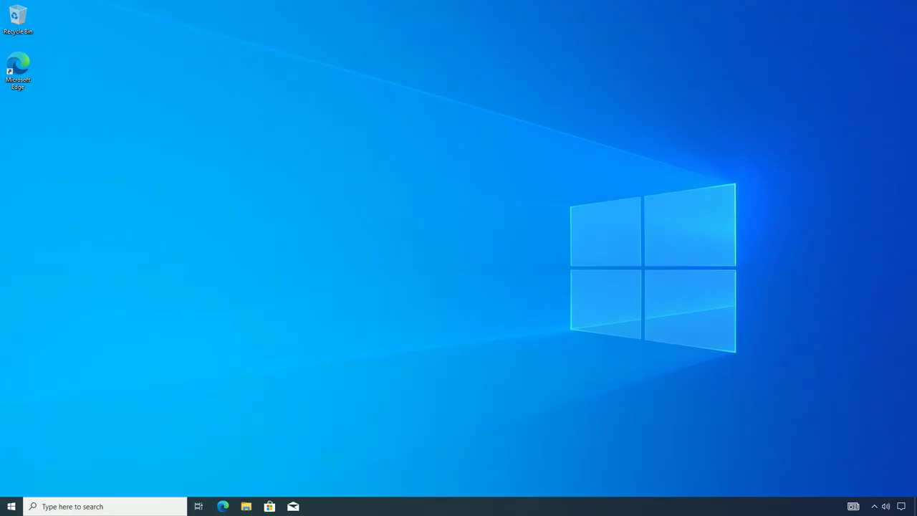
# Create a desktop text file named Test, type Test in it, and close without saving
pyautogui.rightClick(310, 144)
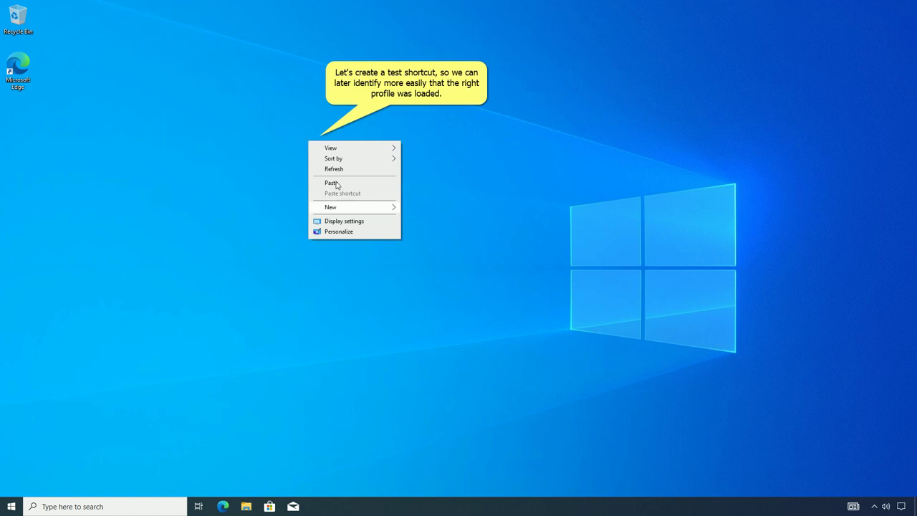
pyautogui.moveTo(354, 211)
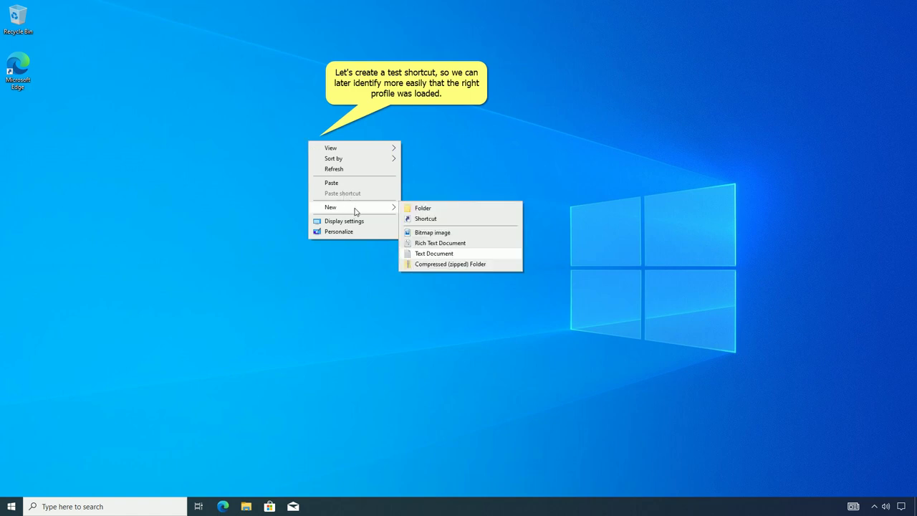
pyautogui.click(436, 255)
pyautogui.write('Test')
pyautogui.press('Return')
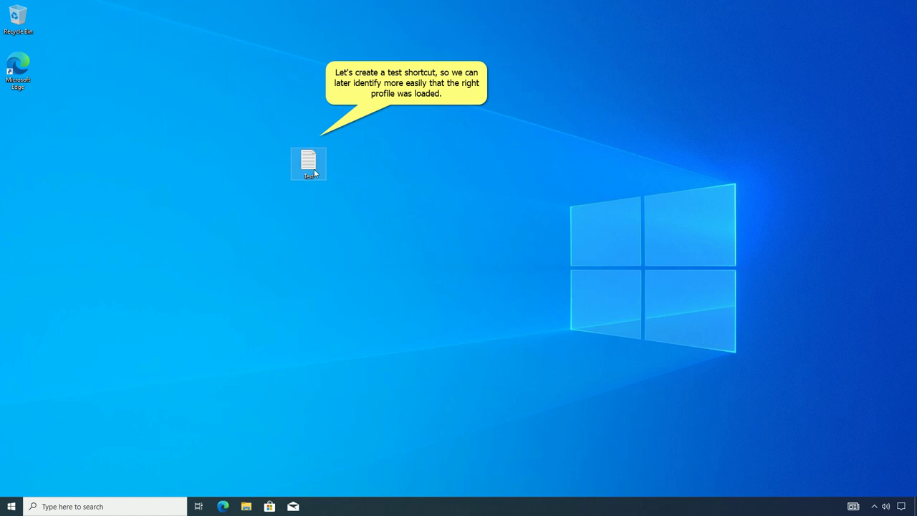
pyautogui.doubleClick(310, 171)
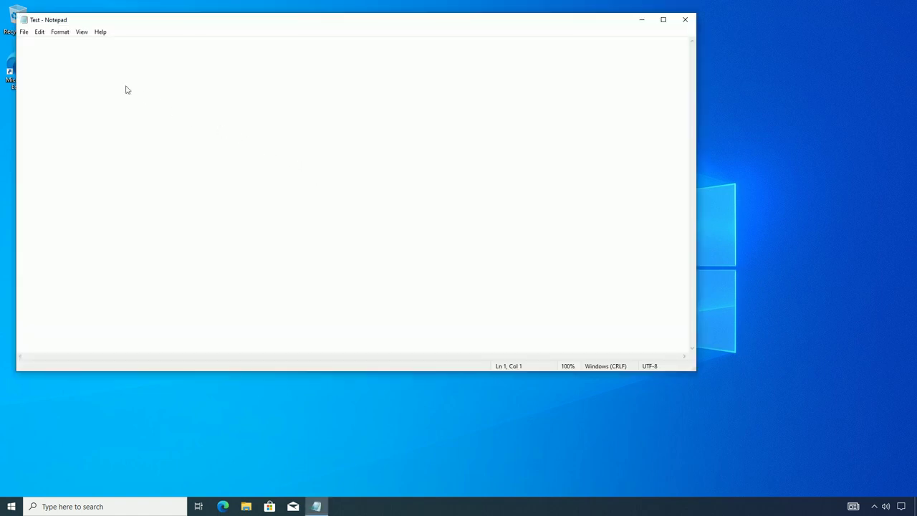
pyautogui.write('Test')
pyautogui.click(685, 20)
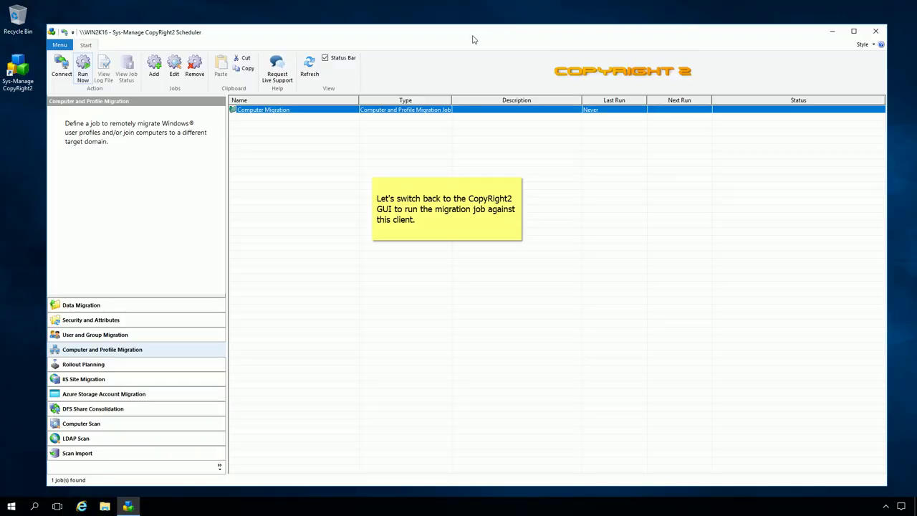
# Run the Computer Migration job on WIN10 and close it after successful completion
pyautogui.click(84, 68)
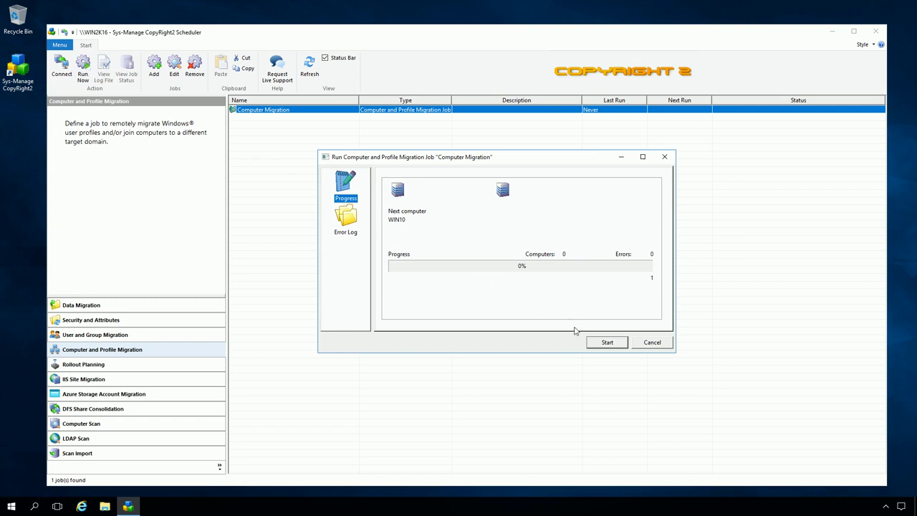
pyautogui.click(606, 343)
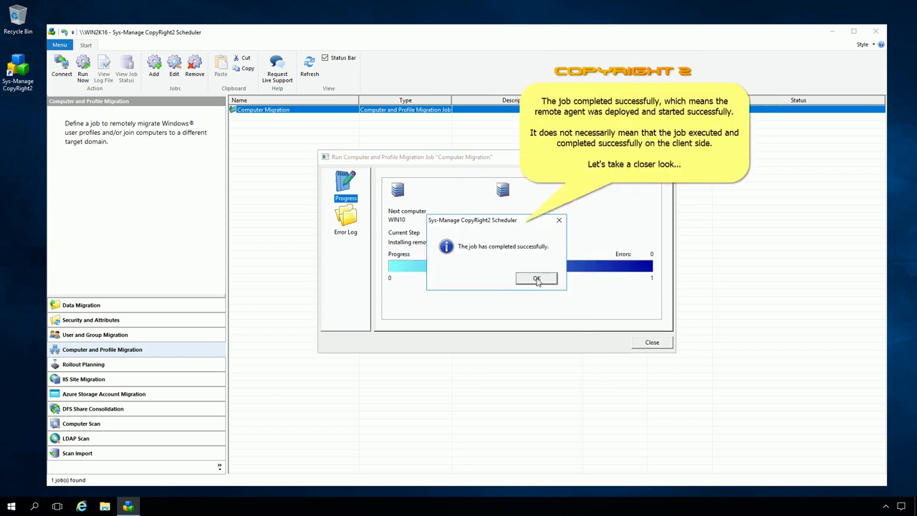
pyautogui.click(537, 278)
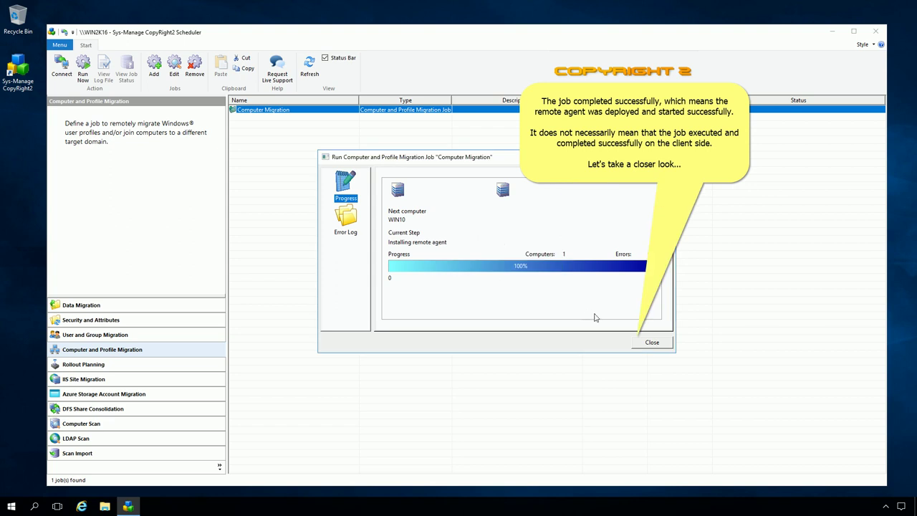
pyautogui.click(651, 343)
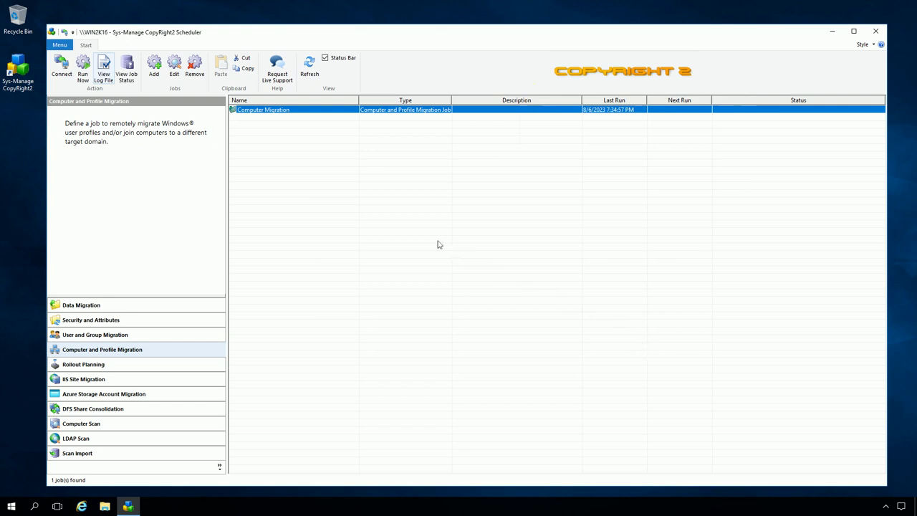
# Scroll the Computer Migration.LOG to its end showing 0 errors, then close it
pyautogui.click(104, 75)
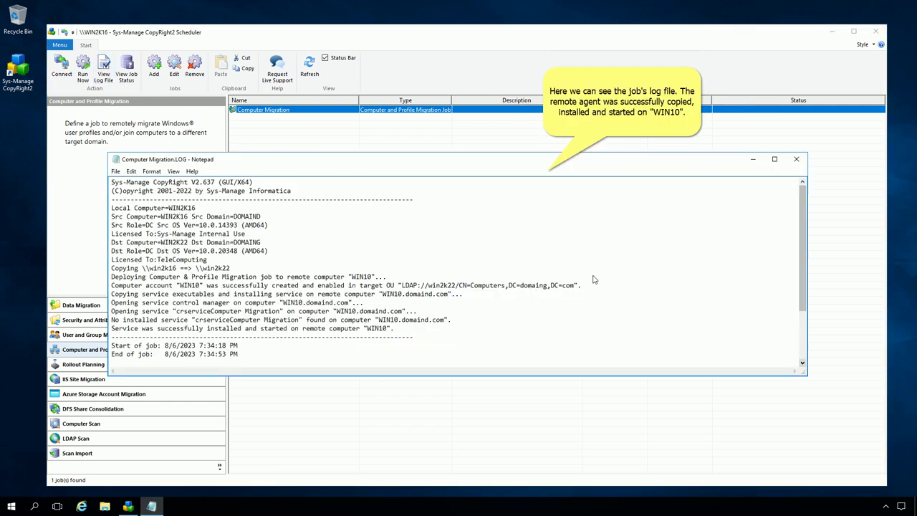
pyautogui.click(802, 363)
pyautogui.click(802, 363)
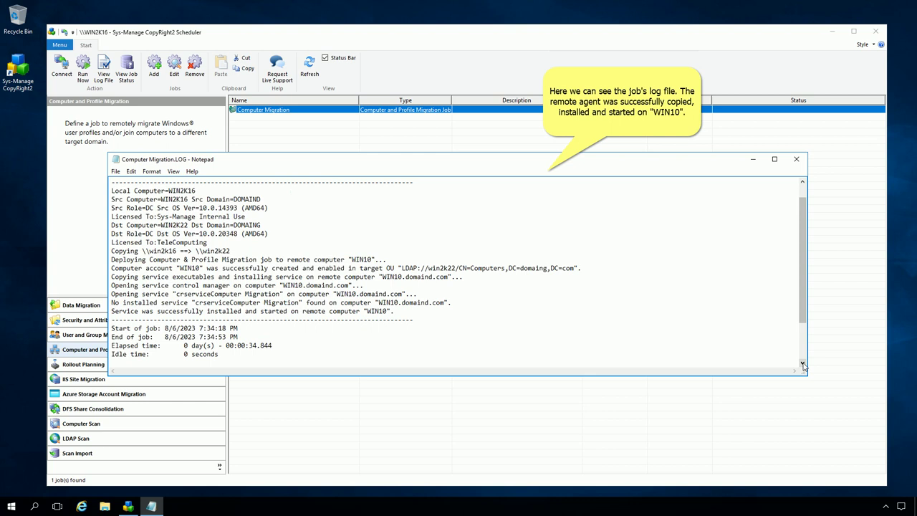
pyautogui.click(802, 363)
pyautogui.click(802, 363)
pyautogui.click(802, 363)
pyautogui.click(803, 363)
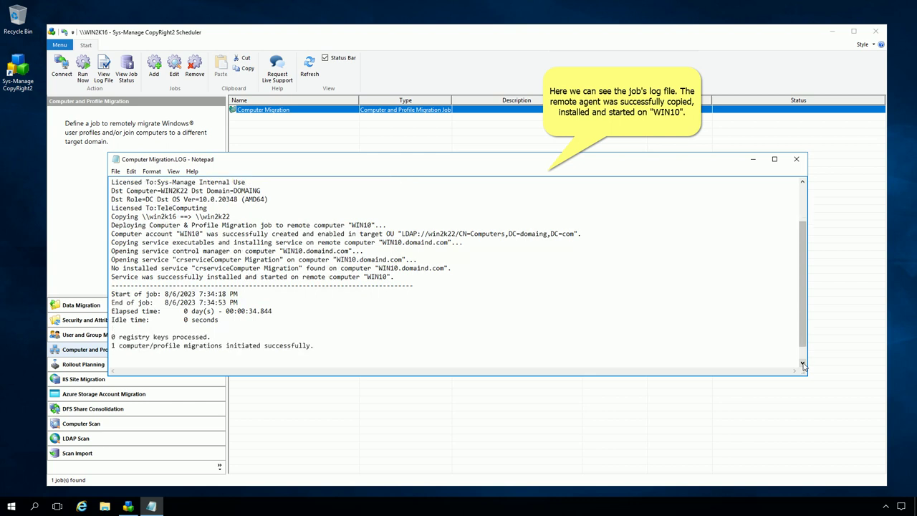
pyautogui.click(803, 363)
pyautogui.click(802, 363)
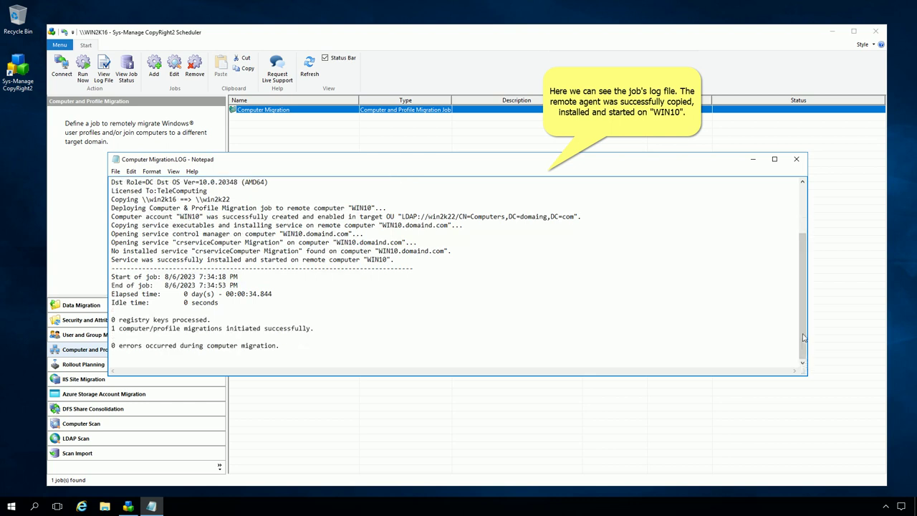
pyautogui.click(796, 159)
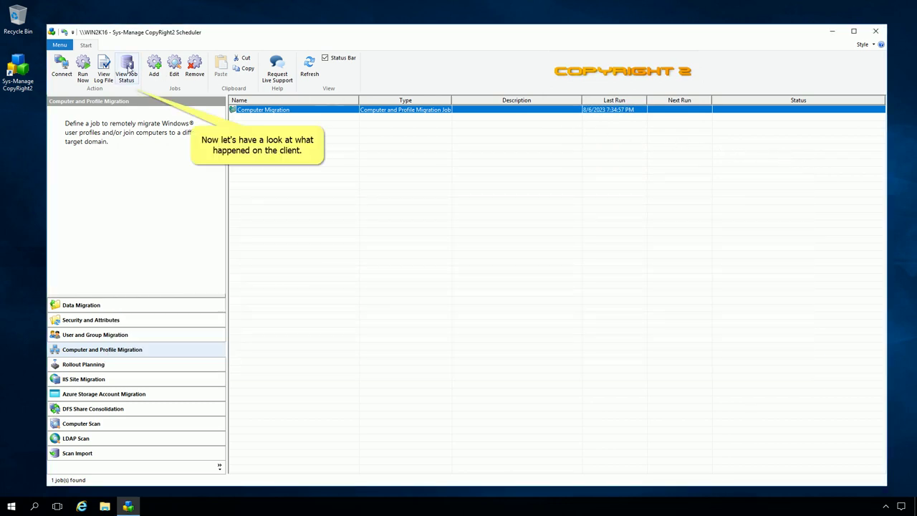
# Open WIN10's job status and list its seven user profiles
pyautogui.click(128, 69)
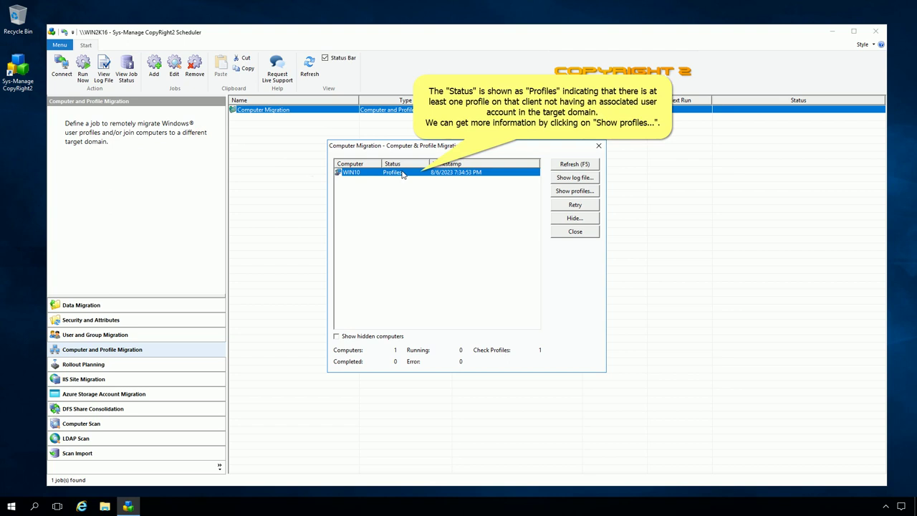
pyautogui.click(573, 192)
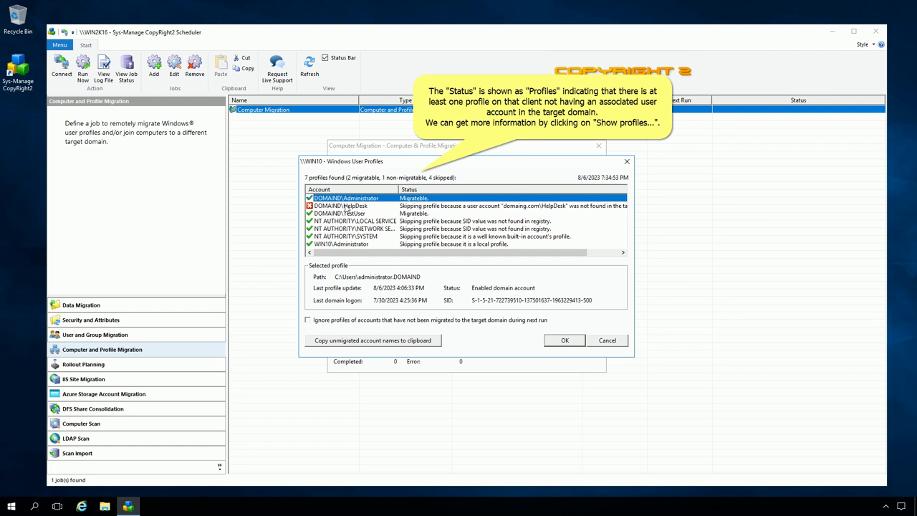
# Inspect the HelpDesk profile's details in the WIN10 user profiles list
pyautogui.click(346, 207)
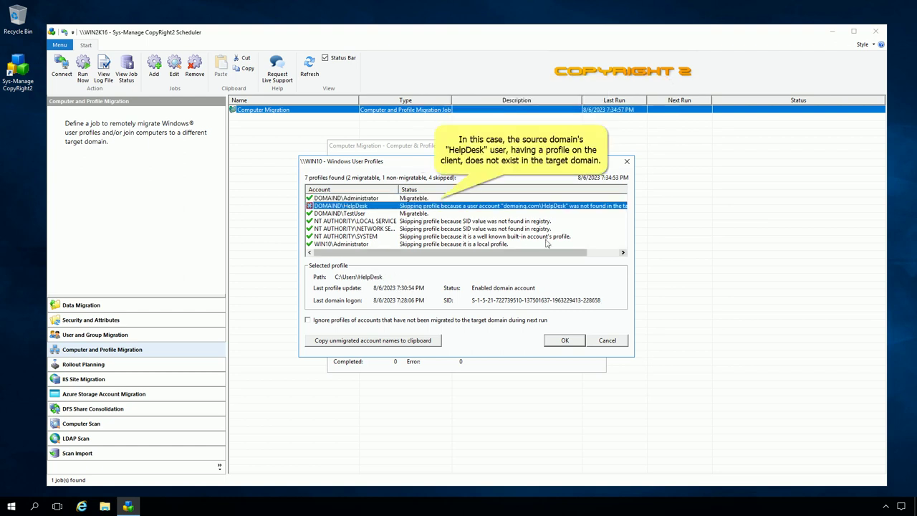
pyautogui.click(623, 253)
pyautogui.click(622, 253)
pyautogui.click(623, 254)
pyautogui.click(623, 254)
pyautogui.click(623, 254)
pyautogui.click(623, 254)
pyautogui.click(623, 253)
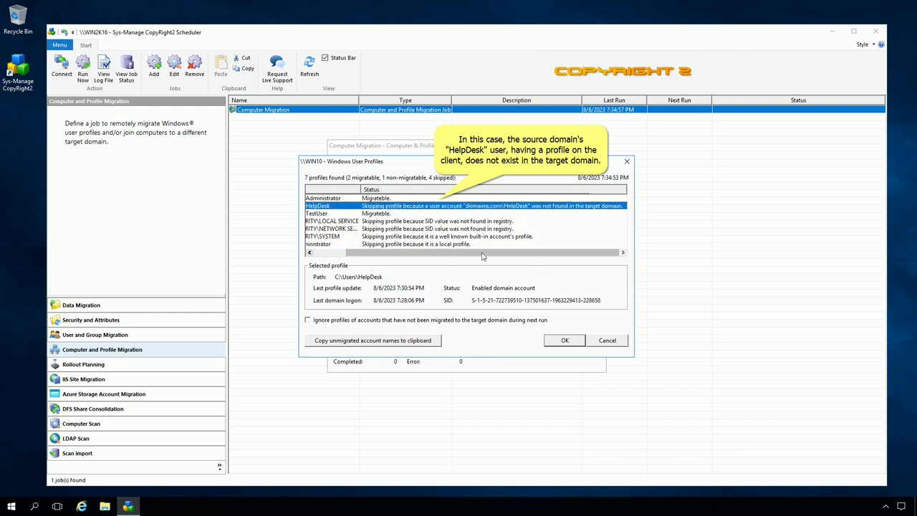
# Review the TestUser profile and accept settings ignoring profiles of accounts not yet migrated
pyautogui.click(308, 253)
pyautogui.click(309, 253)
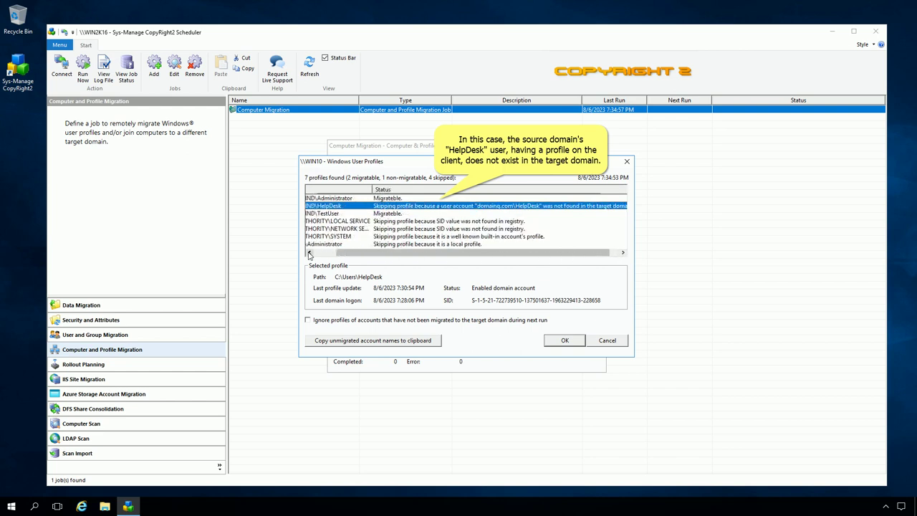
pyautogui.click(309, 253)
pyautogui.click(308, 254)
pyautogui.click(309, 254)
pyautogui.click(308, 254)
pyautogui.click(308, 254)
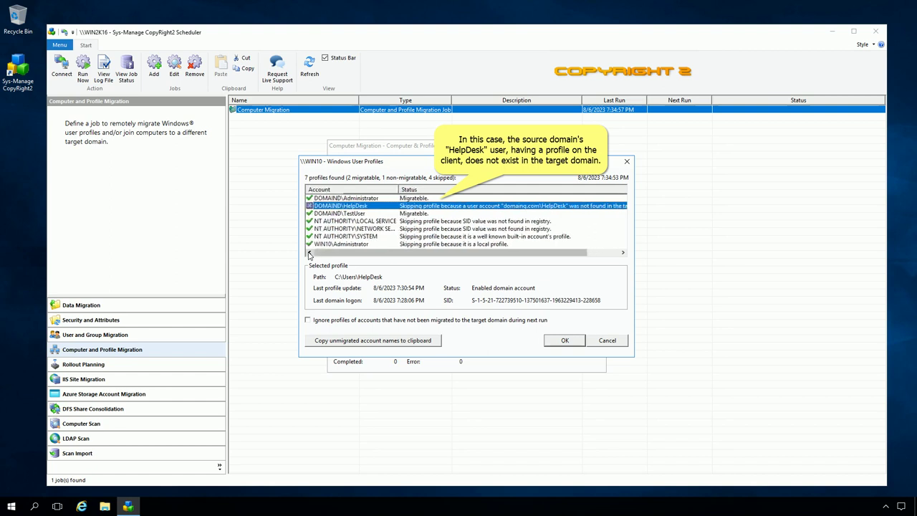
pyautogui.click(343, 214)
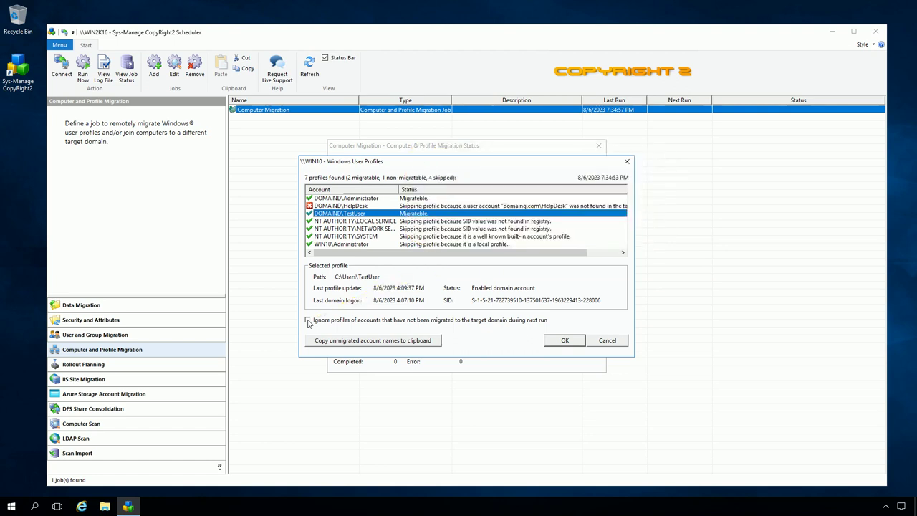
pyautogui.click(561, 341)
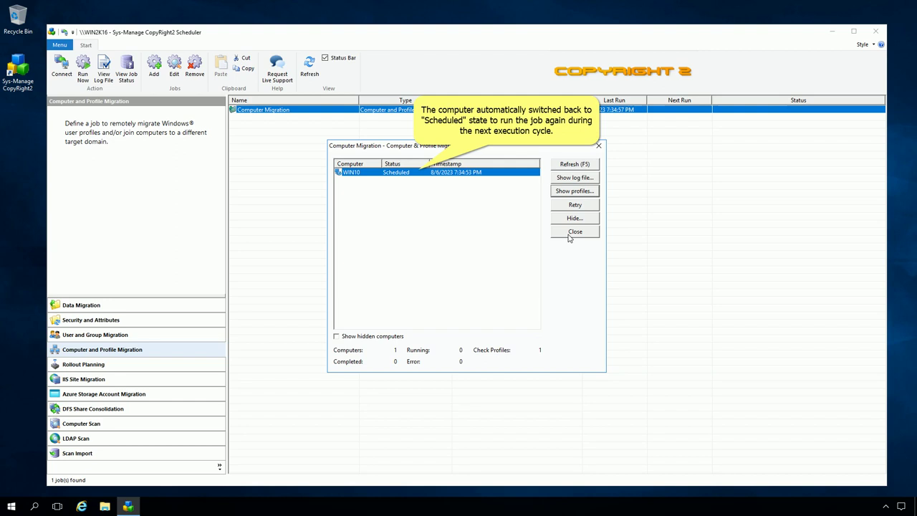
# Rerun the Computer Migration job, acknowledge its success message and close the run window
pyautogui.click(573, 231)
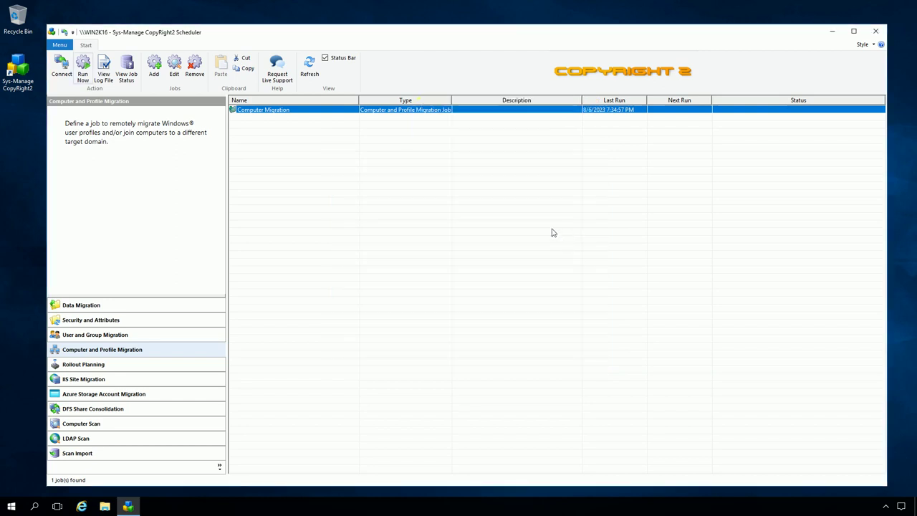
pyautogui.click(83, 69)
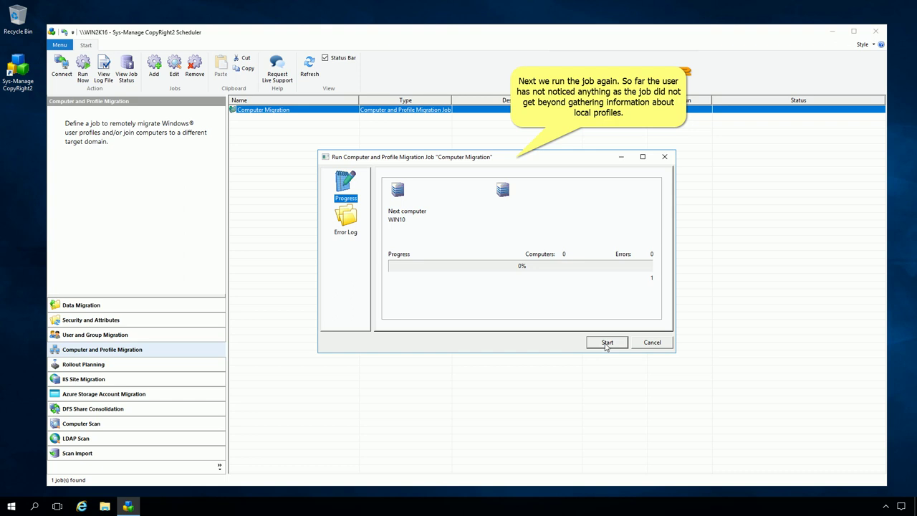
pyautogui.click(607, 343)
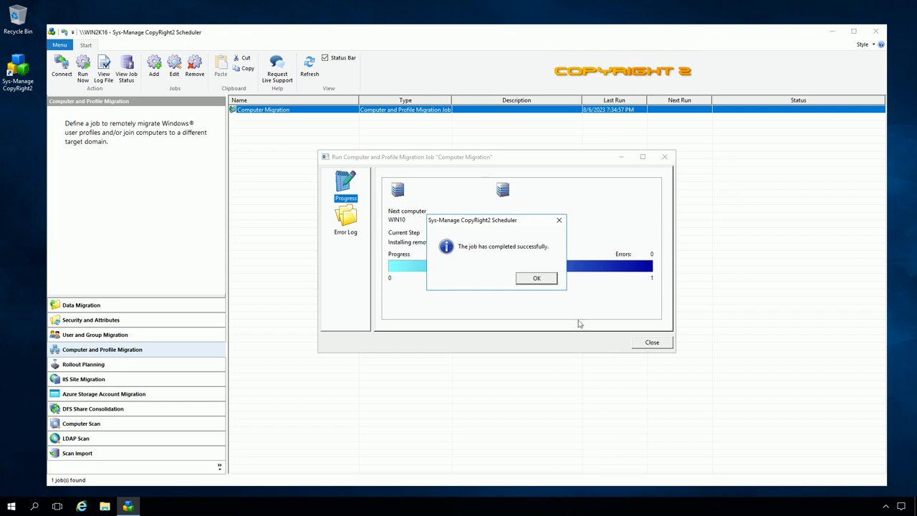
pyautogui.click(534, 280)
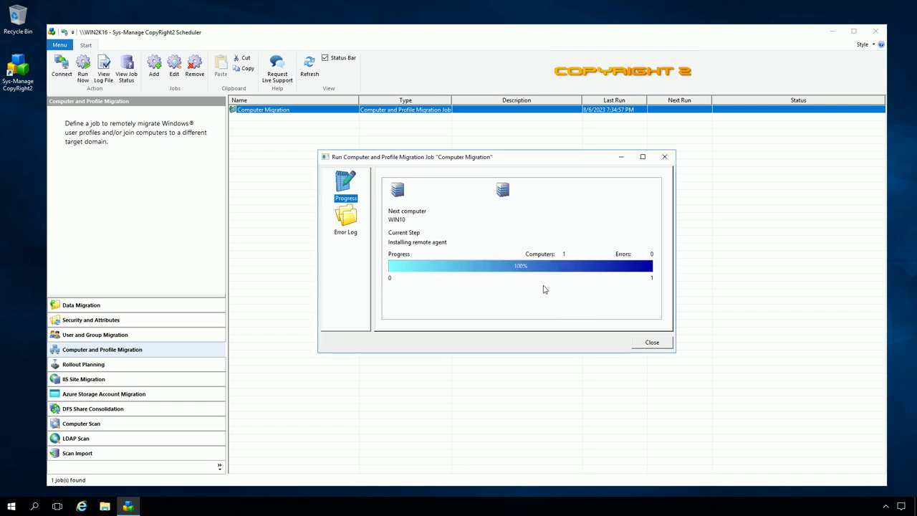
pyautogui.click(649, 343)
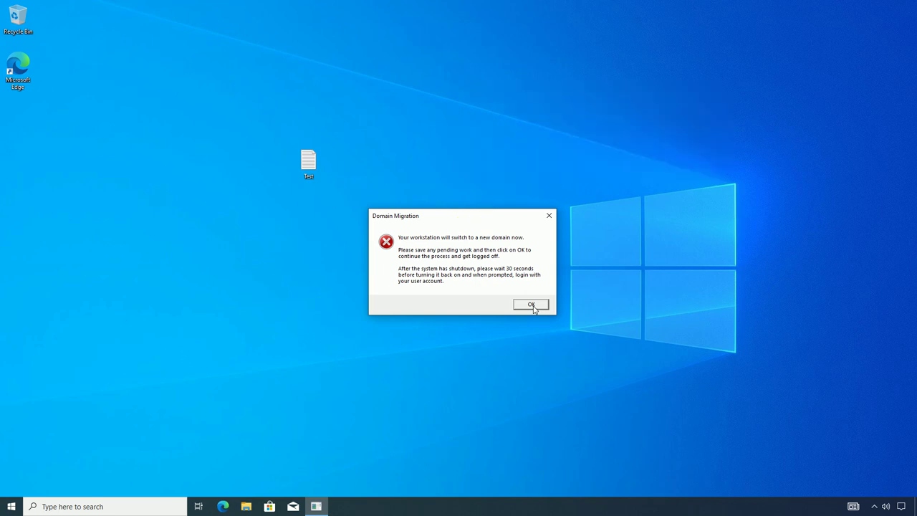
# Accept the Domain Migration notice to log off WIN10 for the domain switch
pyautogui.click(531, 305)
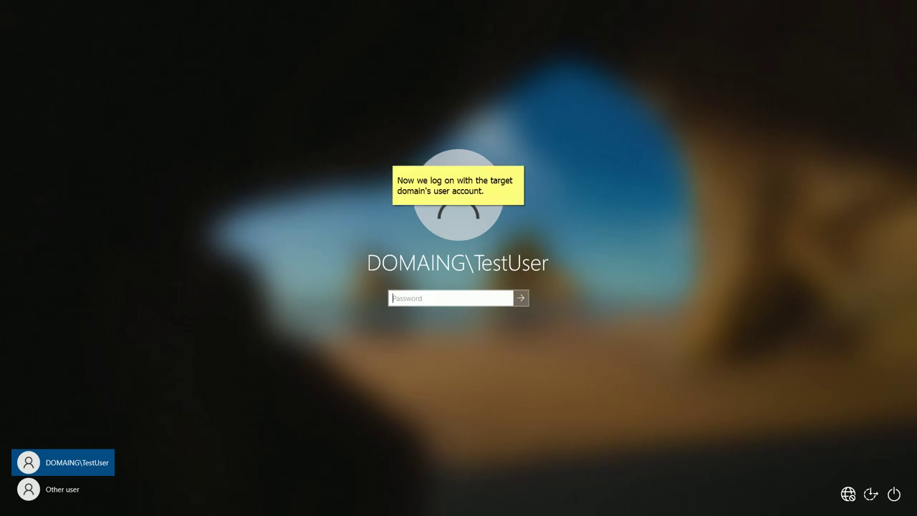
# Sign in to WIN10 with the target domain user's account password
pyautogui.write('********')
pyautogui.press('Return')
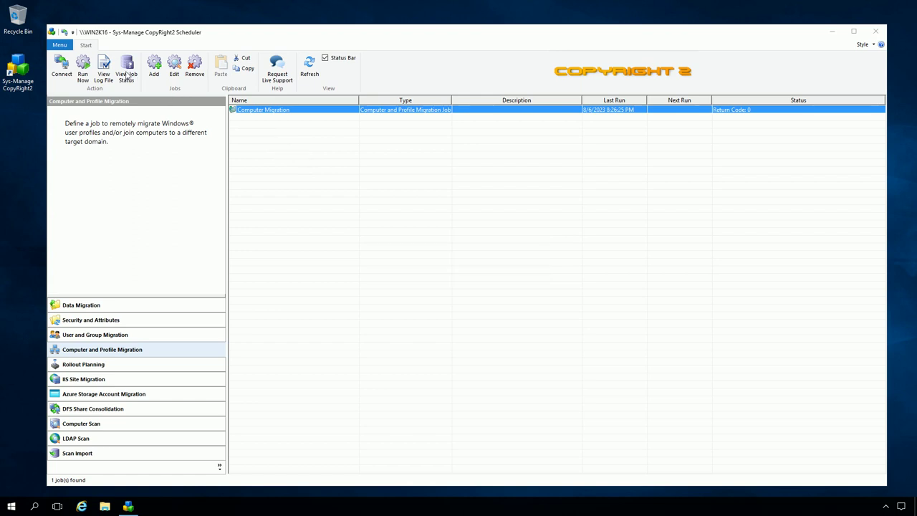
# Open the job's migration status and show WIN10's client-side log file, WIN10.log
pyautogui.click(126, 77)
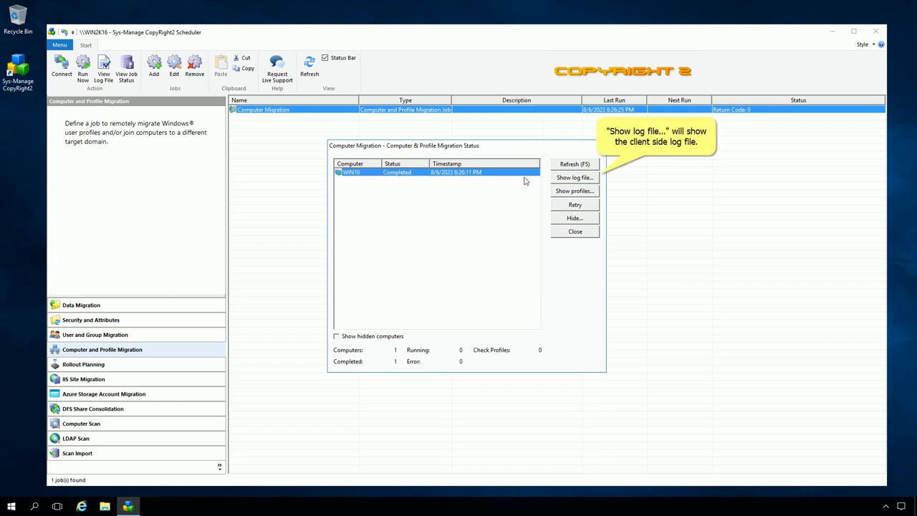
pyautogui.click(566, 180)
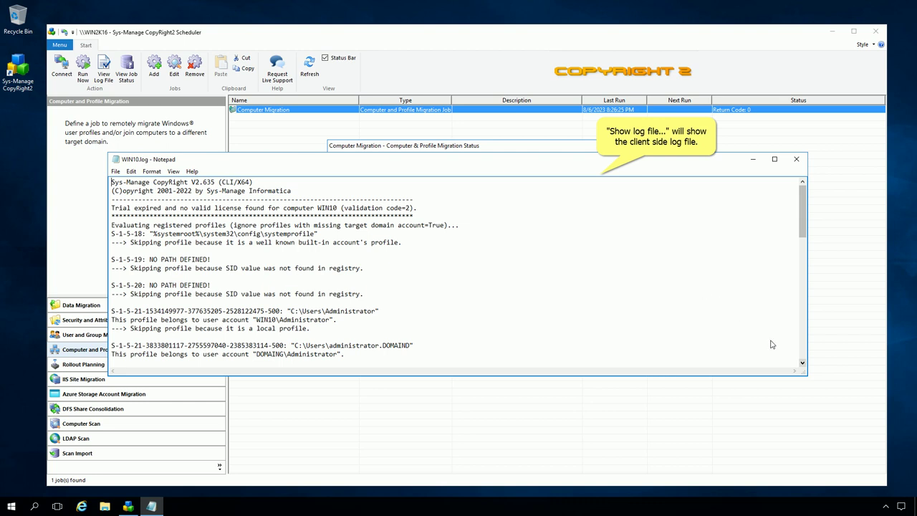
# Scroll WIN10.log down to its 0-errors summary, then close Notepad
pyautogui.doubleClick(802, 364)
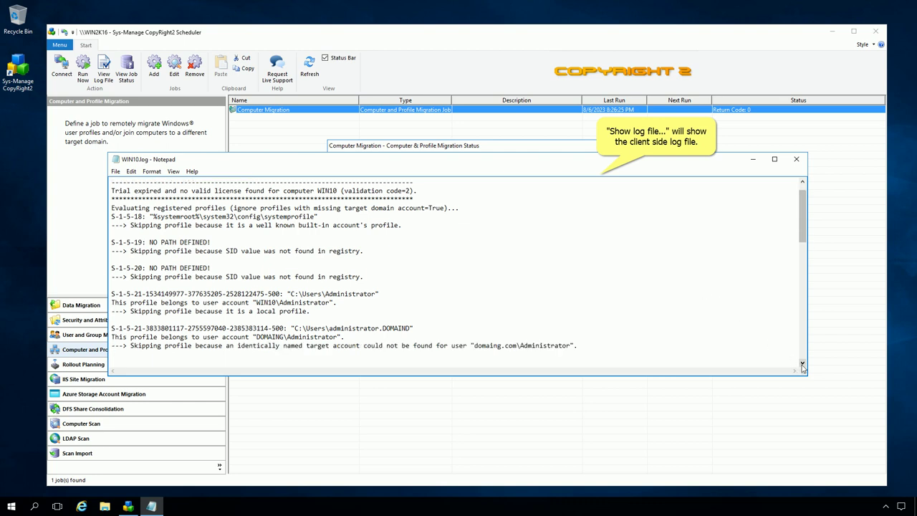
pyautogui.doubleClick(802, 363)
pyautogui.doubleClick(802, 363)
pyautogui.doubleClick(803, 363)
pyautogui.doubleClick(802, 363)
pyautogui.doubleClick(802, 363)
pyautogui.doubleClick(803, 363)
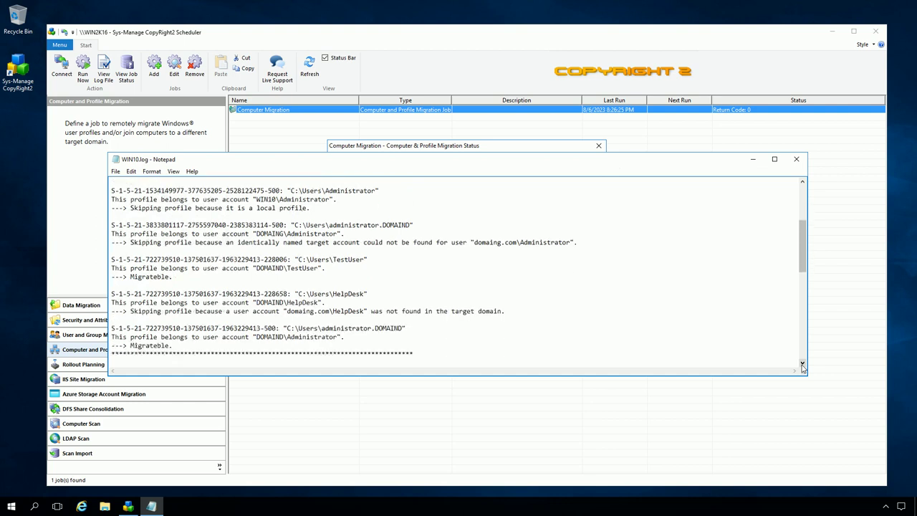
pyautogui.doubleClick(803, 363)
pyautogui.doubleClick(803, 363)
pyautogui.doubleClick(802, 363)
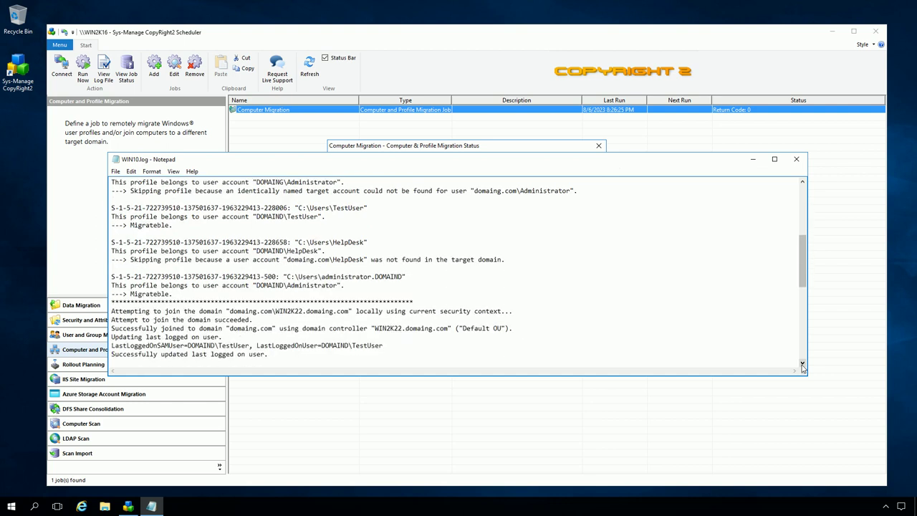
pyautogui.doubleClick(802, 363)
pyautogui.doubleClick(802, 363)
pyautogui.click(802, 363)
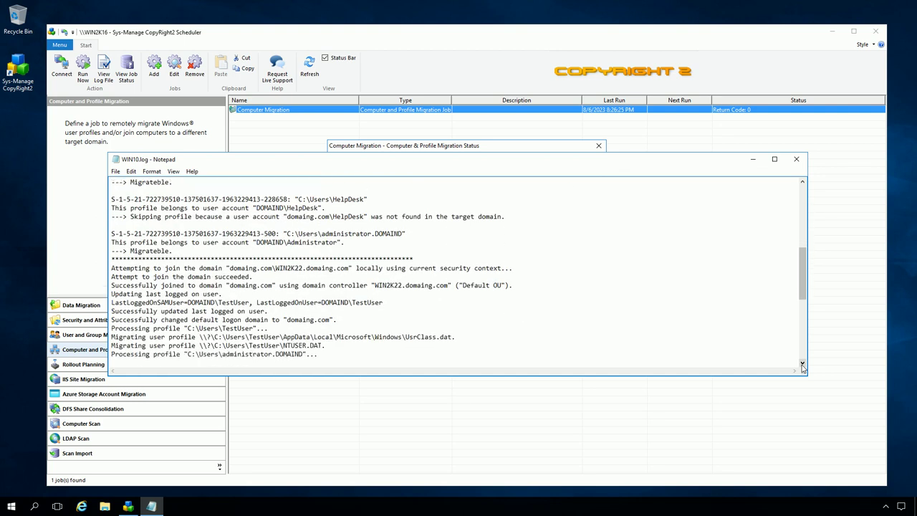
pyautogui.doubleClick(802, 363)
pyautogui.doubleClick(802, 363)
pyautogui.doubleClick(802, 363)
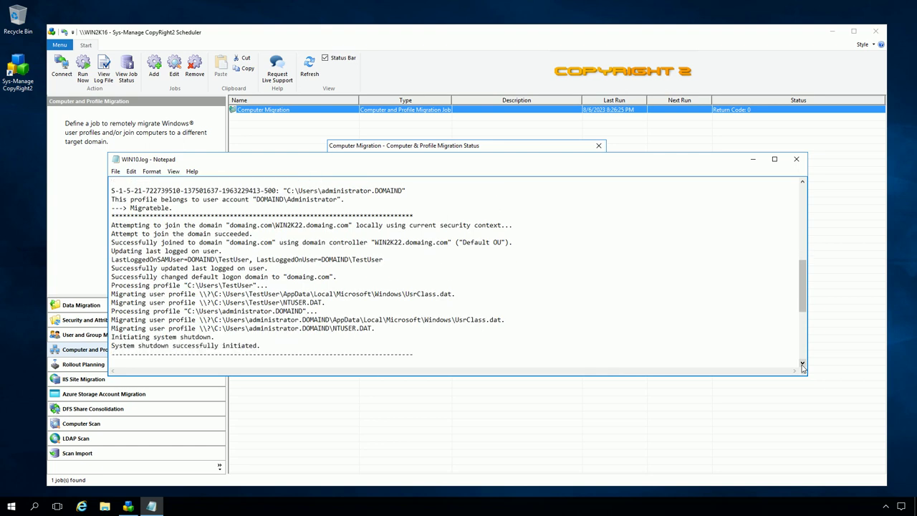
pyautogui.click(802, 363)
pyautogui.doubleClick(802, 364)
pyautogui.doubleClick(802, 363)
pyautogui.doubleClick(802, 363)
pyautogui.doubleClick(803, 363)
pyautogui.click(802, 363)
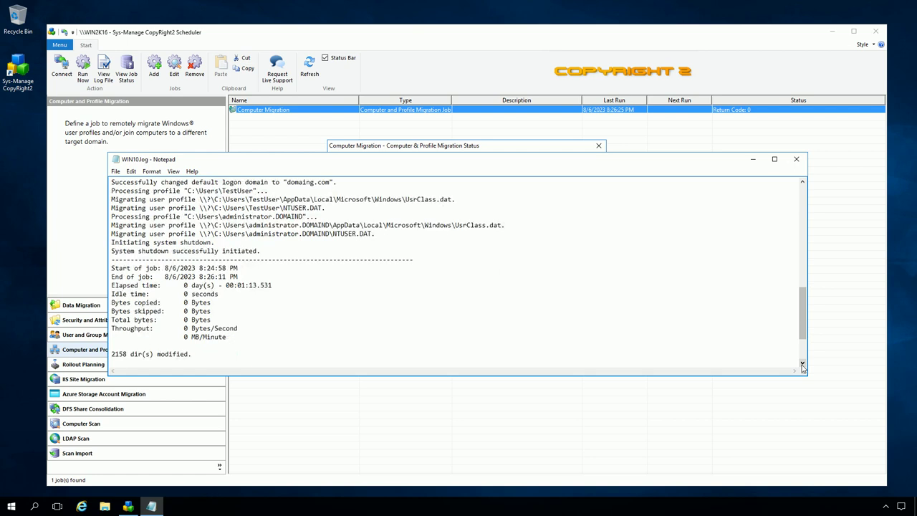
pyautogui.doubleClick(802, 363)
pyautogui.doubleClick(803, 363)
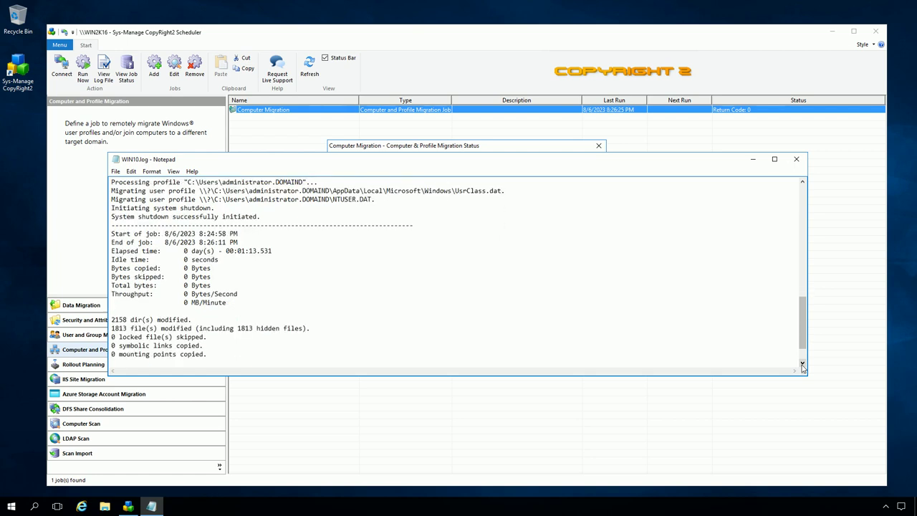
pyautogui.click(802, 363)
pyautogui.doubleClick(803, 363)
pyautogui.click(802, 363)
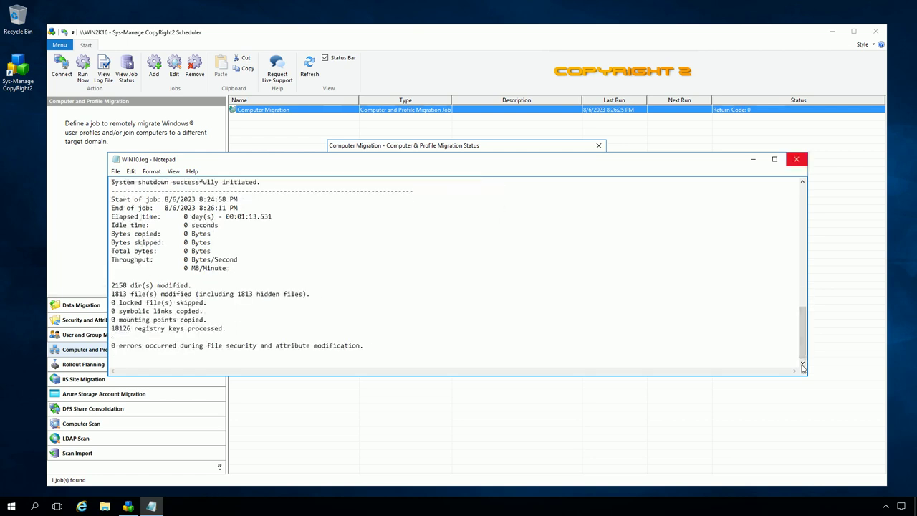
pyautogui.click(796, 159)
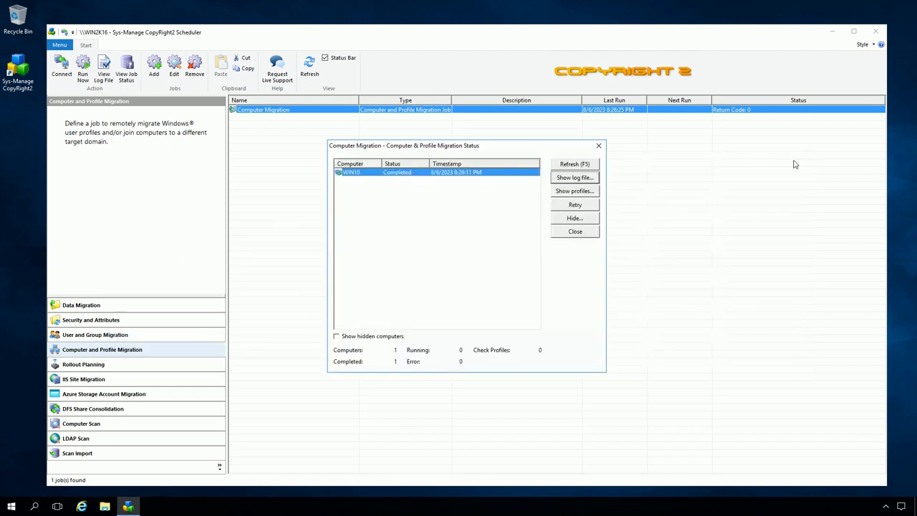
# Close the migration status window and exit the CopyRight2 Scheduler
pyautogui.click(576, 232)
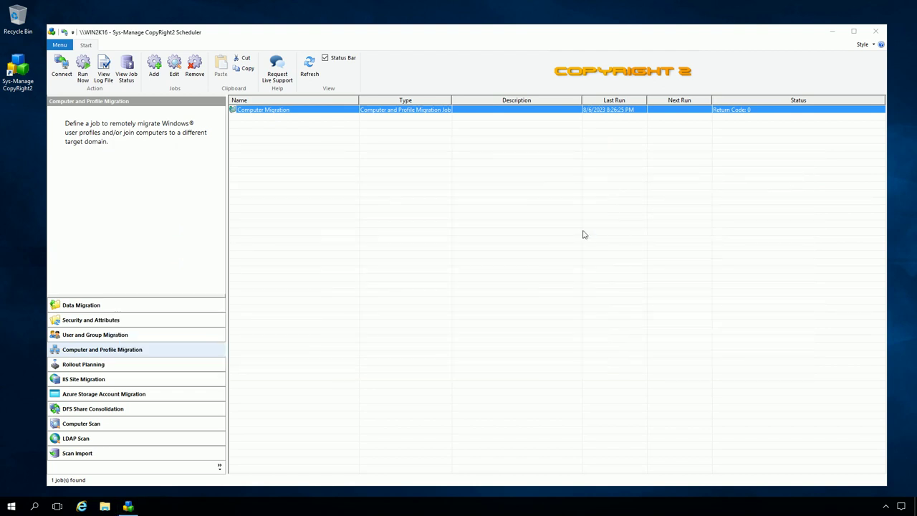
pyautogui.click(876, 32)
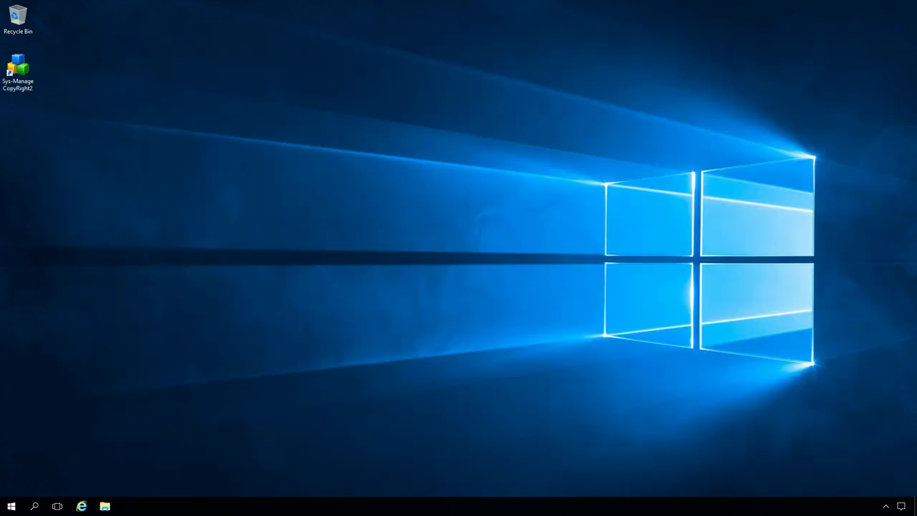